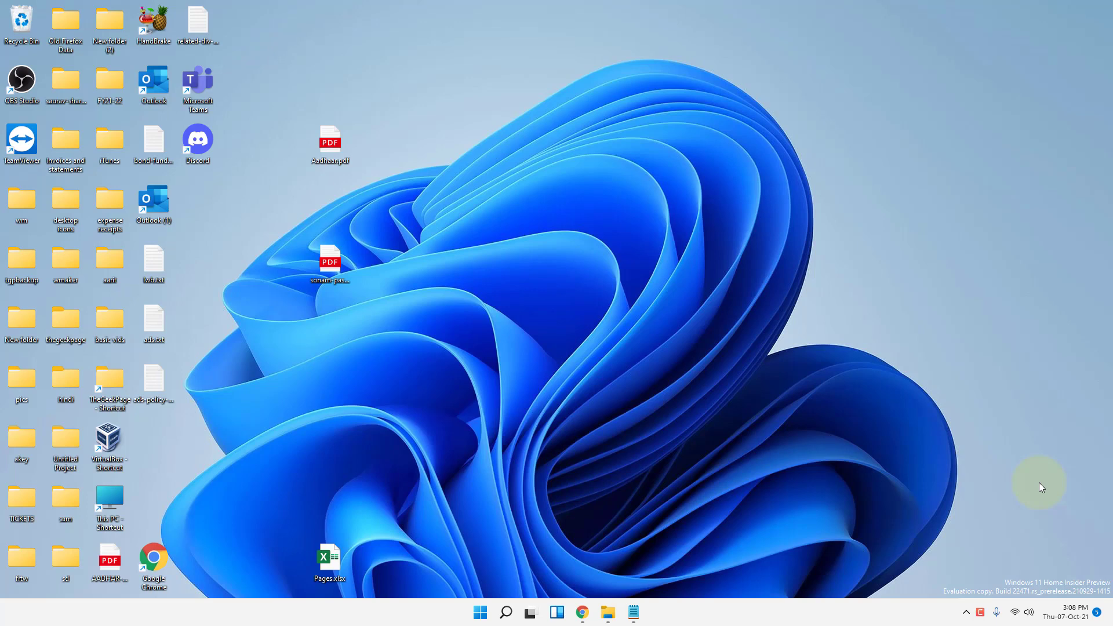
Search Windows for MMSYS.CPL, fixing the mistyped characters
{"action": "left_click", "coordinate": [505, 613]}
{"action": "type", "text": "m"}
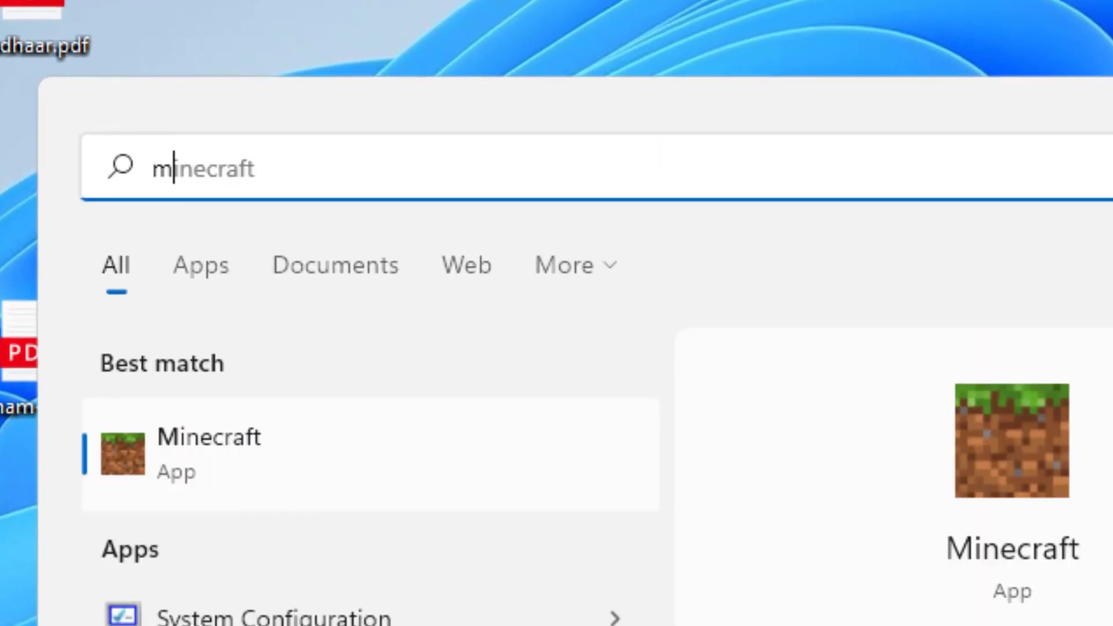
{"action": "key", "text": "BackSpace"}
{"action": "type", "text": "MMSTY"}
{"action": "key", "text": "BackSpace"}
{"action": "key", "text": "BackSpace"}
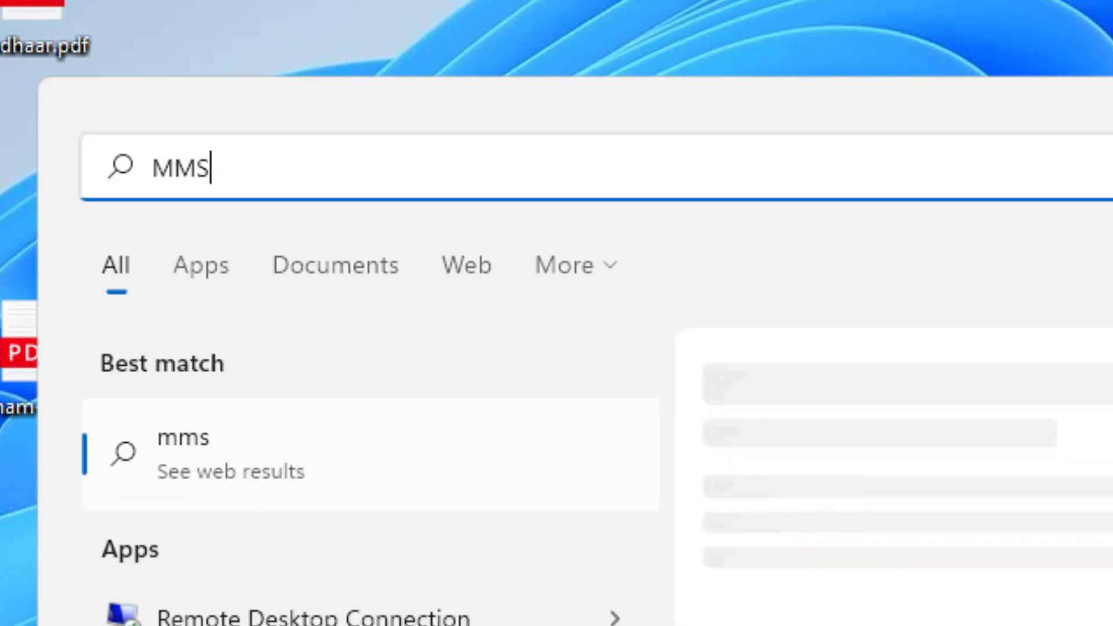
{"action": "type", "text": "YS.CPL"}
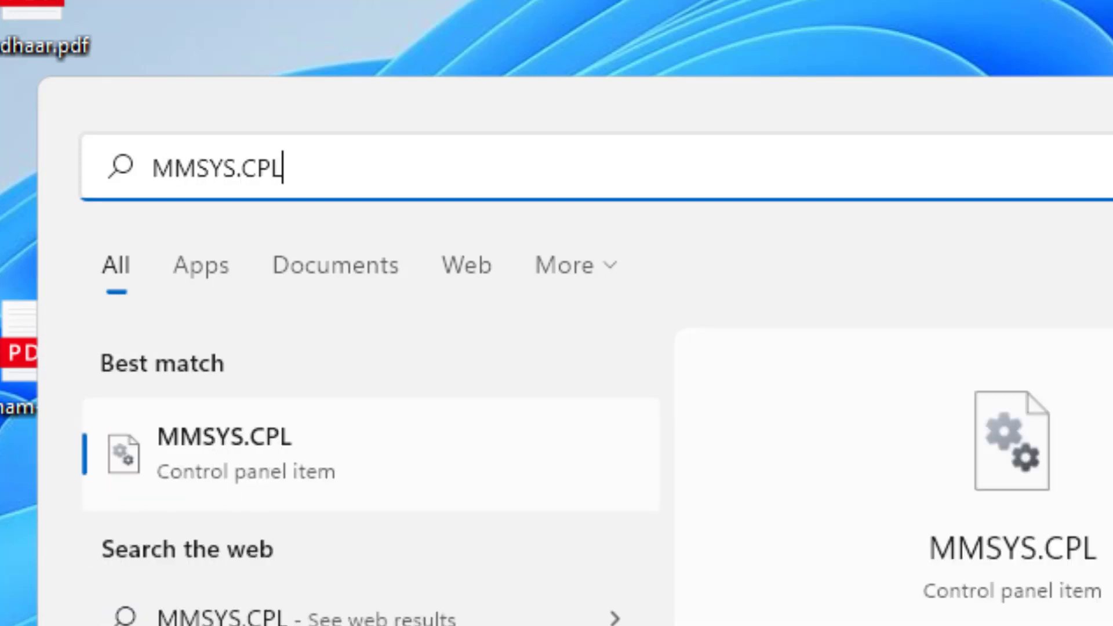
Launch MMSYS.CPL and open the Realtek Speakers / Headphones device properties
{"action": "left_click", "coordinate": [209, 455]}
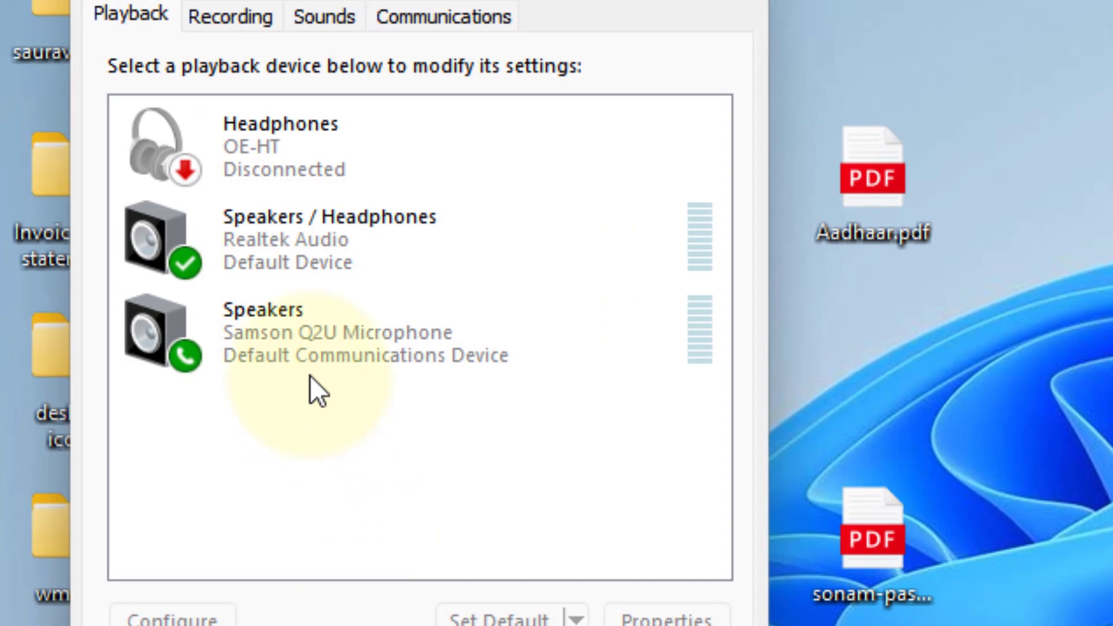
{"action": "left_click", "coordinate": [299, 270]}
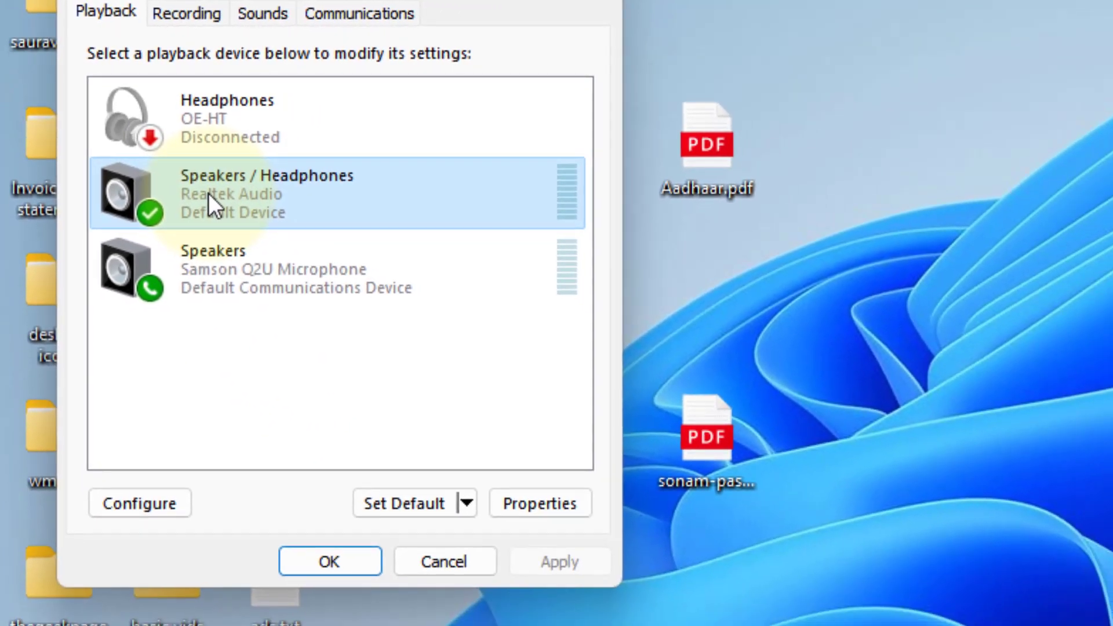
{"action": "right_click", "coordinate": [207, 193]}
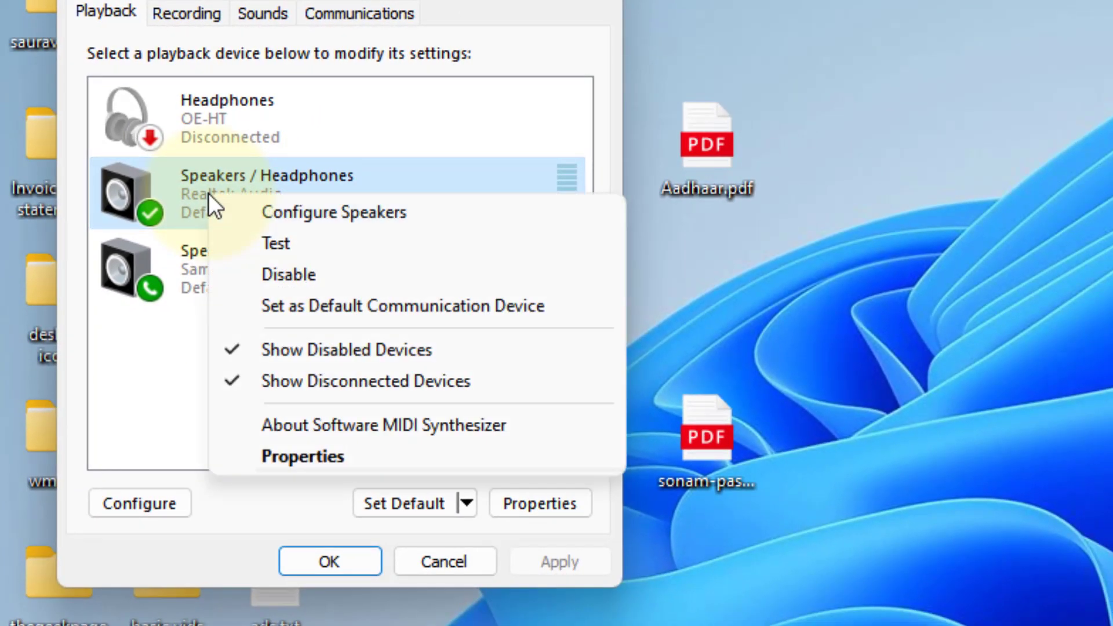
{"action": "left_click", "coordinate": [335, 461]}
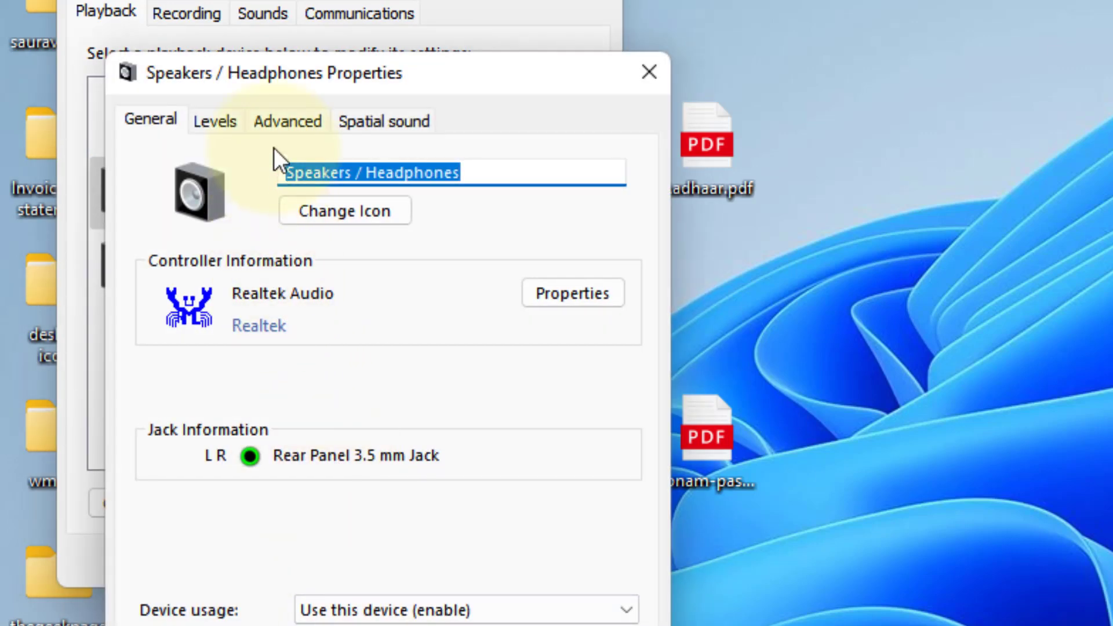
Apply 24 bit, 96000 Hz (Studio Quality) as the speakers' Advanced default format
{"action": "left_click", "coordinate": [286, 127]}
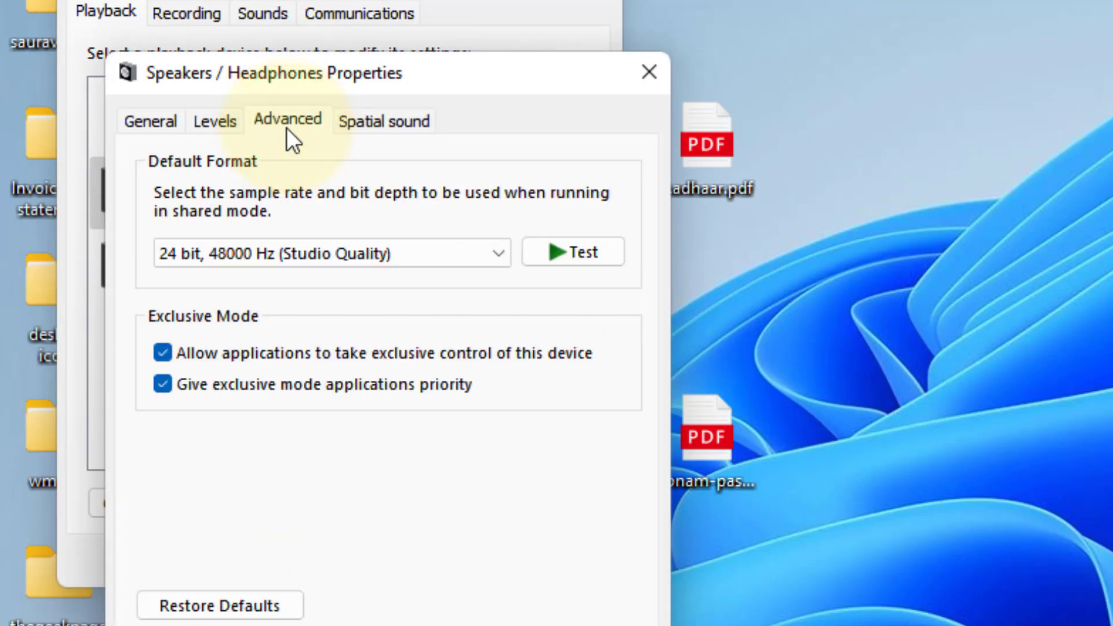
{"action": "left_click", "coordinate": [233, 252]}
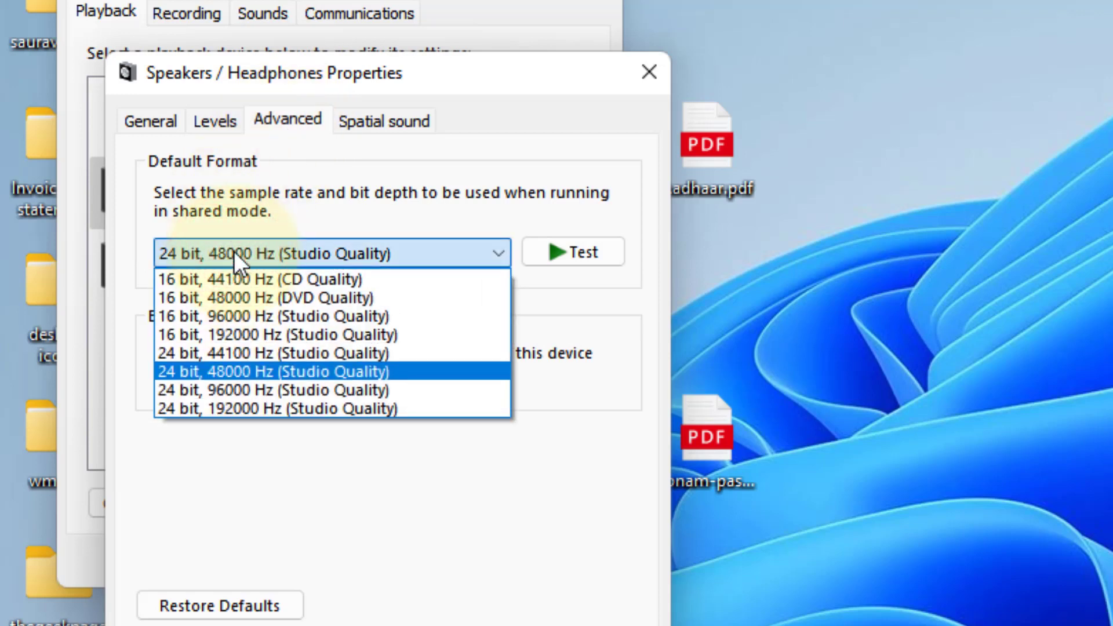
{"action": "left_click", "coordinate": [261, 392]}
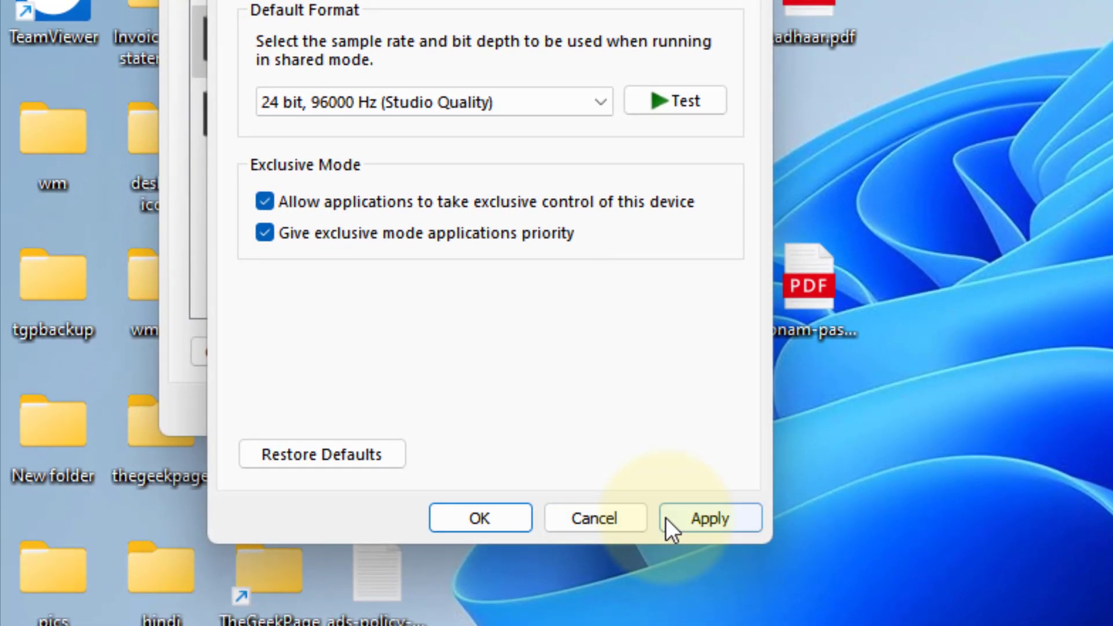
{"action": "left_click", "coordinate": [665, 518]}
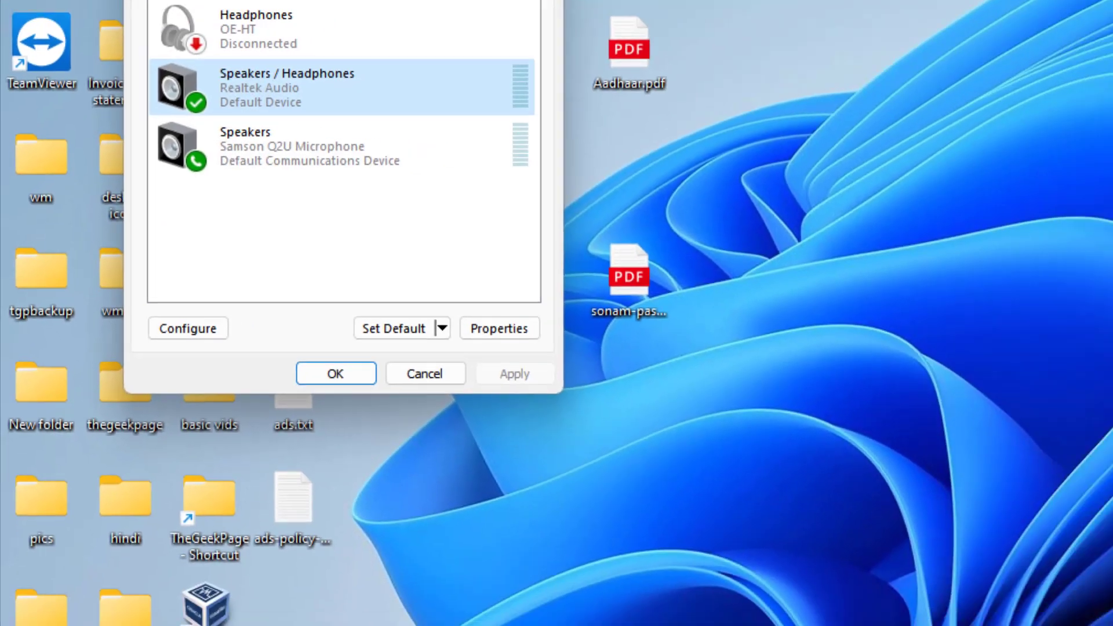
Close the Sound dialog and start a new Windows Search for mmsys.cpl
{"action": "left_click", "coordinate": [295, 63]}
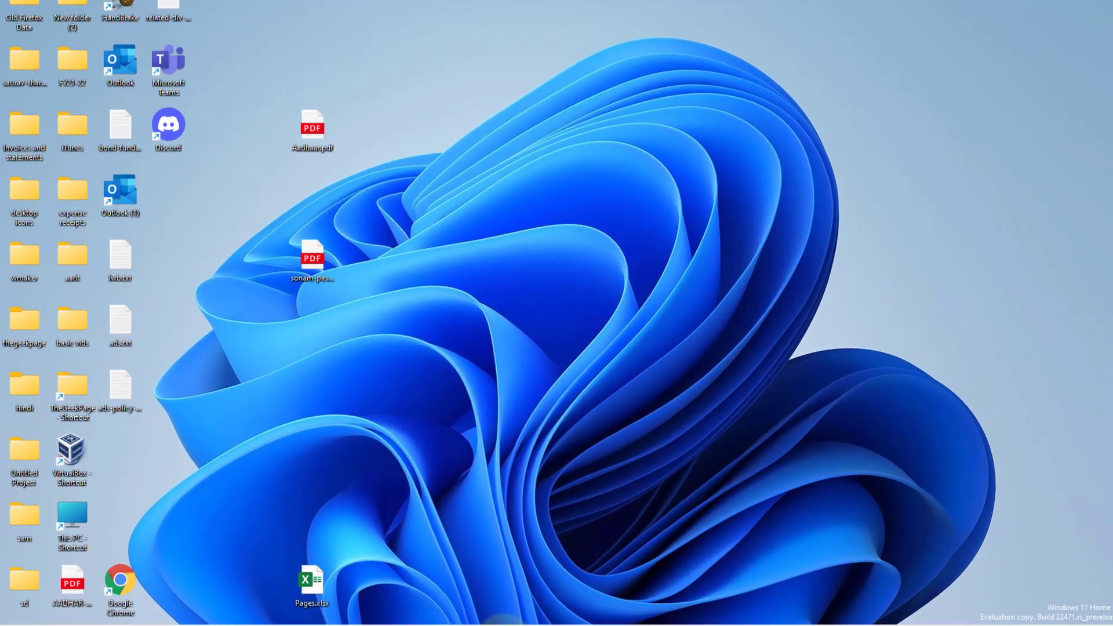
{"action": "left_click", "coordinate": [506, 613]}
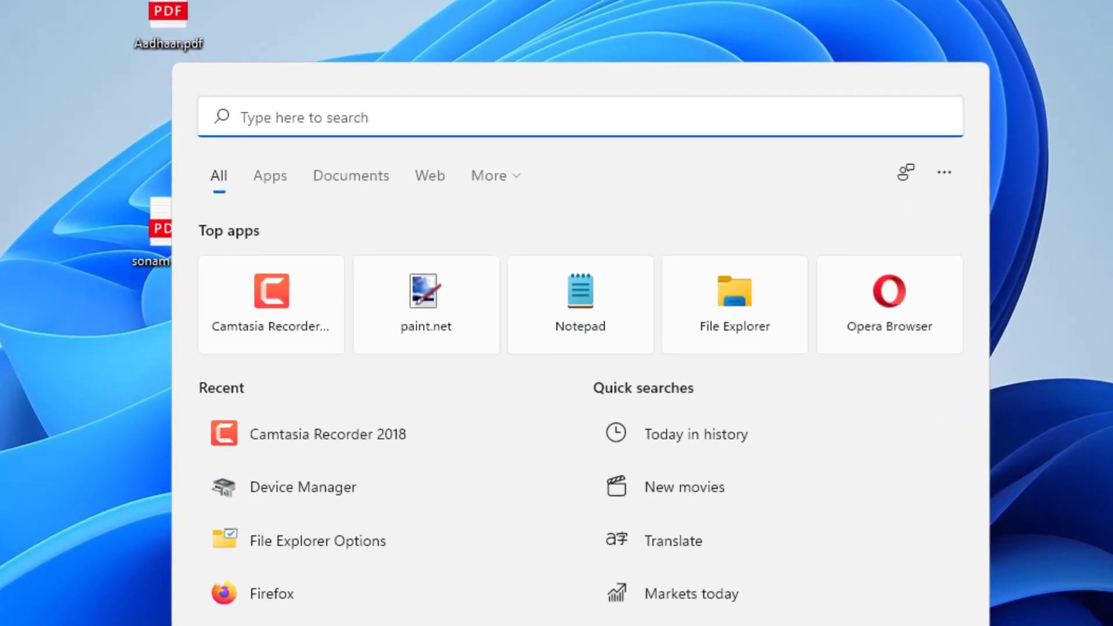
{"action": "type", "text": "mmsys"}
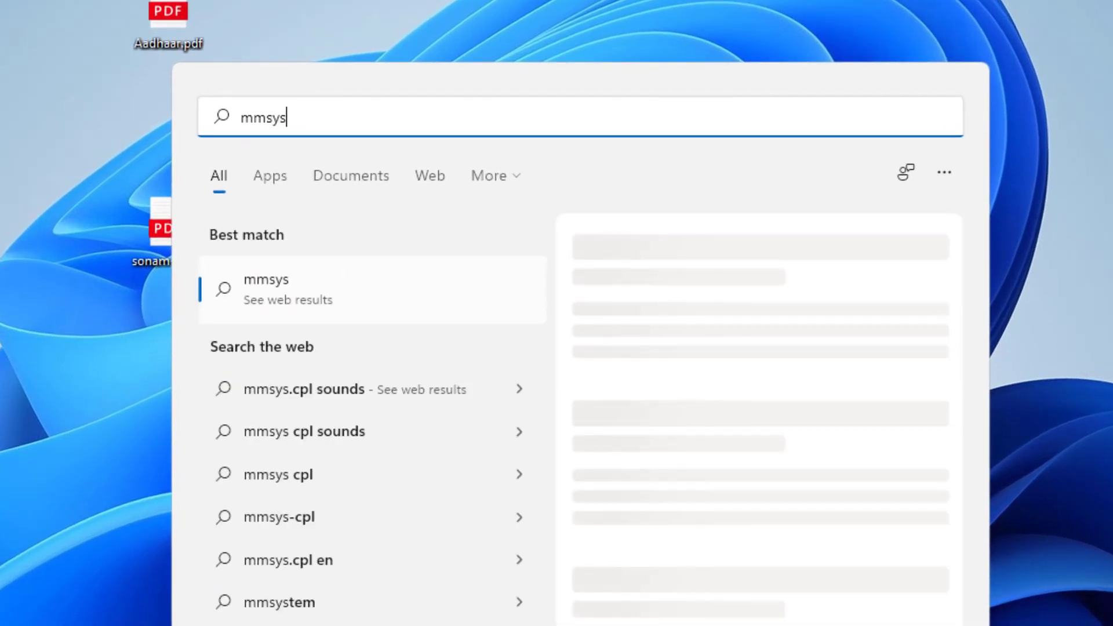
{"action": "type", "text": ".cpl"}
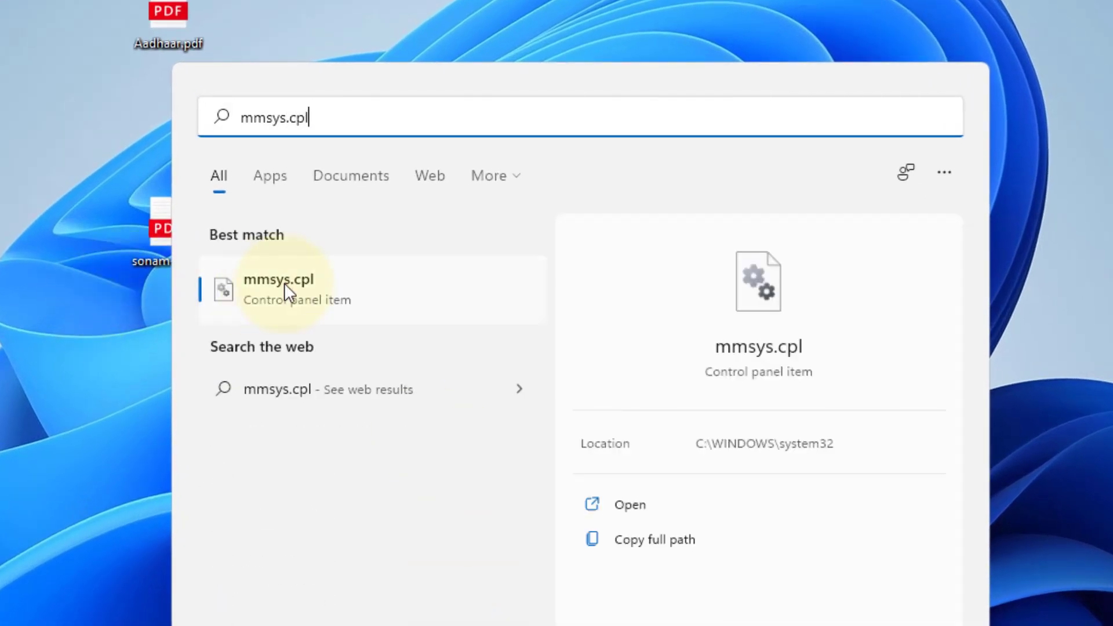
Relaunch mmsys.cpl and open the Speakers / Headphones properties again
{"action": "left_click", "coordinate": [285, 282]}
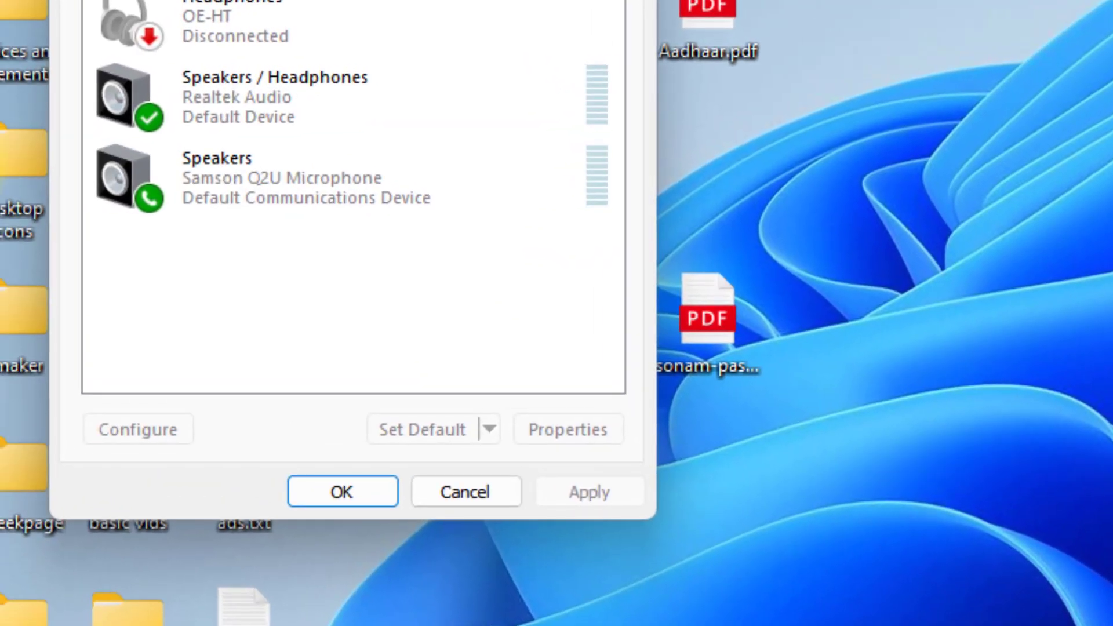
{"action": "right_click", "coordinate": [223, 111]}
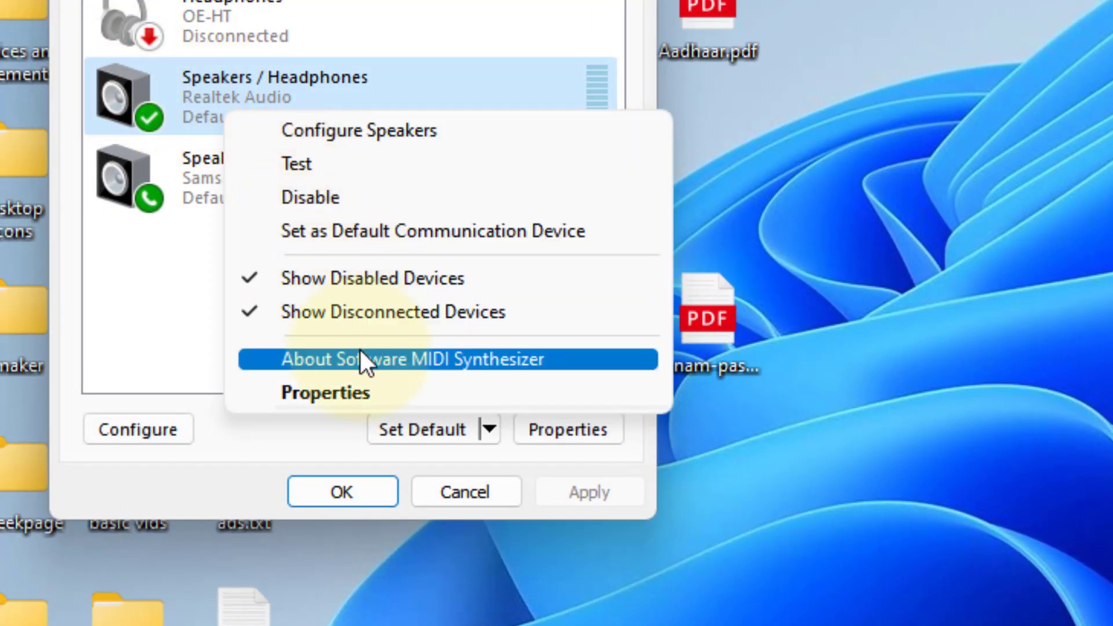
{"action": "left_click", "coordinate": [370, 391]}
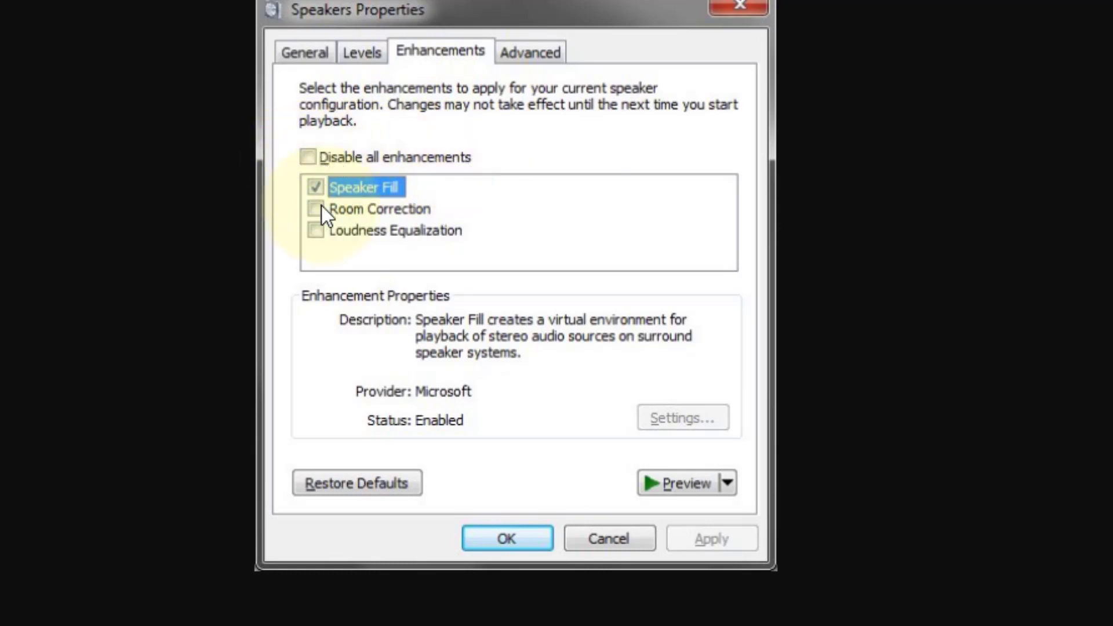
Confirm Speaker Fill is ticked and apply the enhancement settings
{"action": "left_click", "coordinate": [314, 190]}
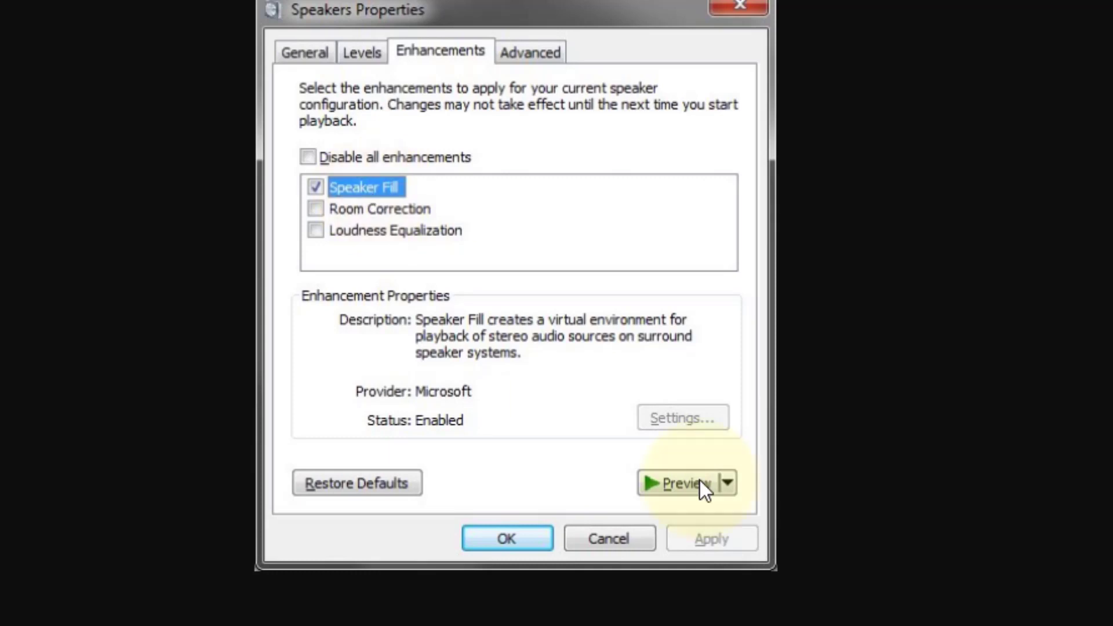
{"action": "left_click", "coordinate": [688, 546]}
{"action": "left_click", "coordinate": [536, 556]}
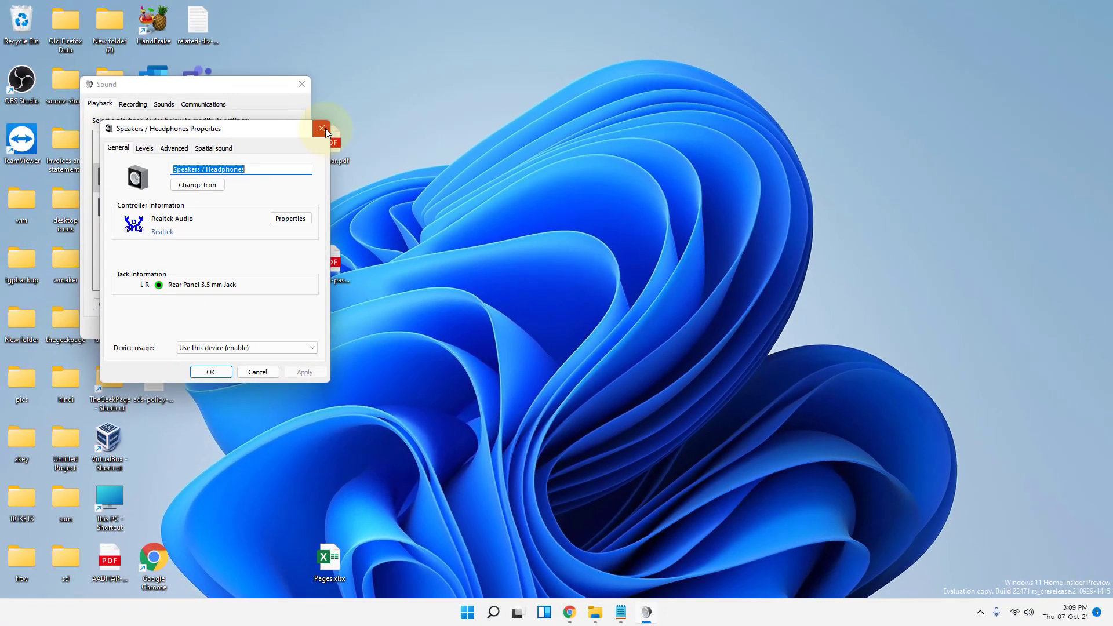
Close the speaker properties and Sound dialog, then search for device manager
{"action": "left_click", "coordinate": [325, 127]}
{"action": "left_click", "coordinate": [302, 84]}
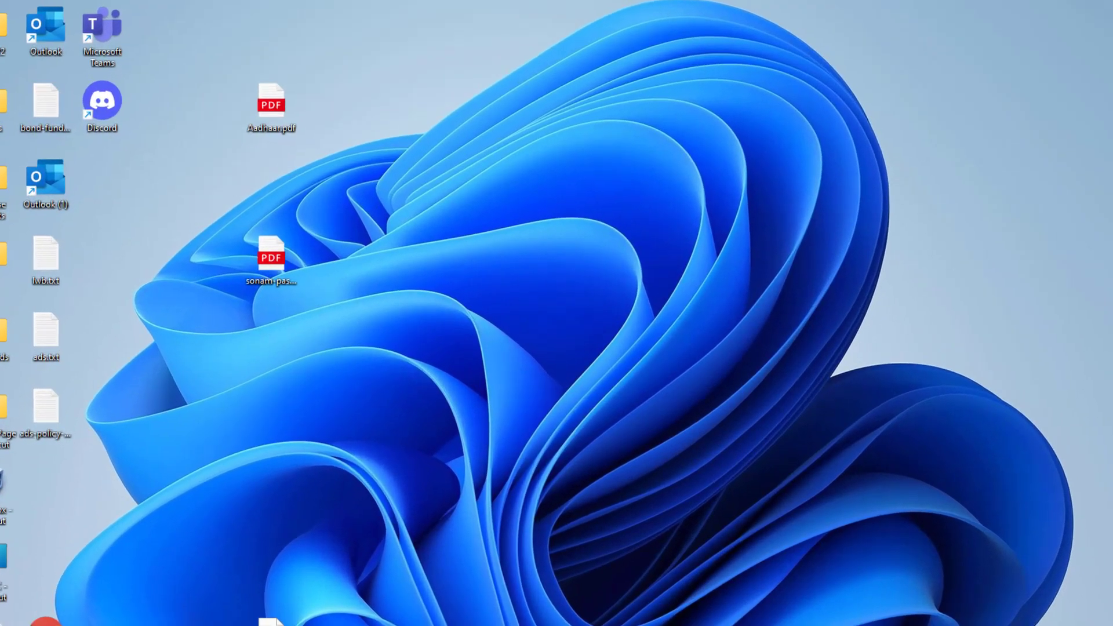
{"action": "left_click", "coordinate": [493, 612]}
{"action": "type", "text": "device manage"}
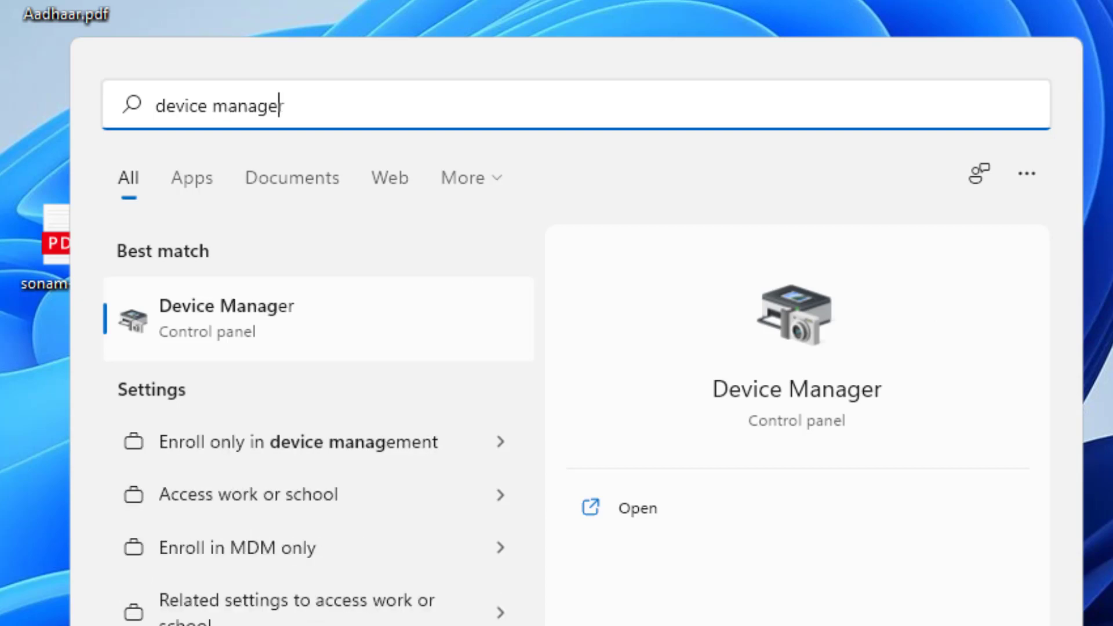
{"action": "type", "text": "r"}
Uninstall Realtek Audio under Sound, video and game controllers, then close Device Manager
{"action": "left_click", "coordinate": [229, 357]}
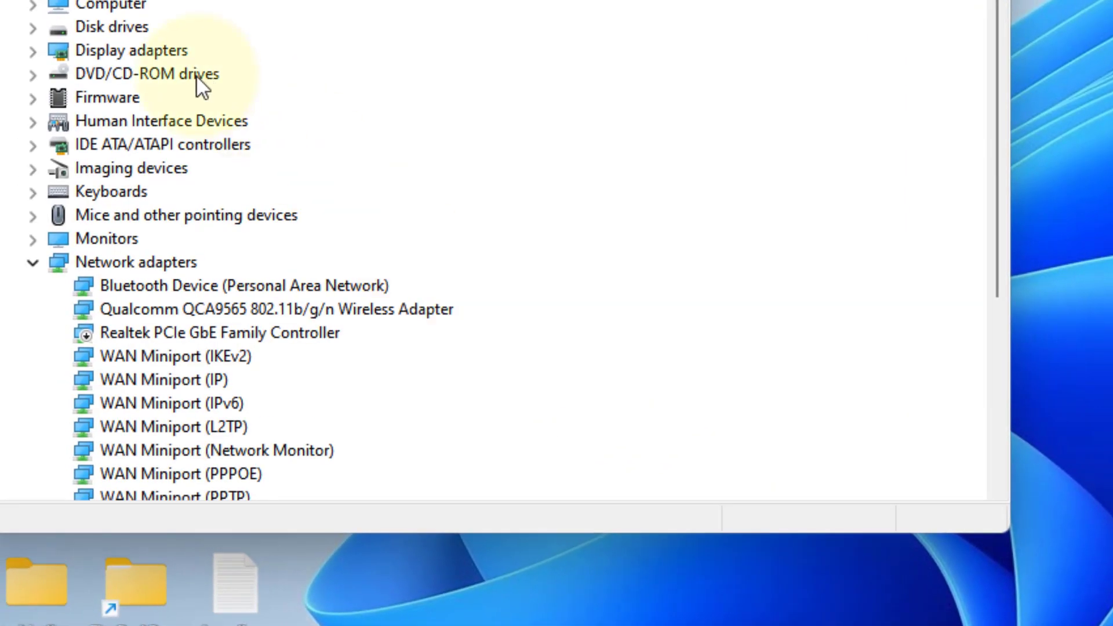
{"action": "scroll", "coordinate": [190, 168], "scroll_direction": "down", "scroll_amount": 3}
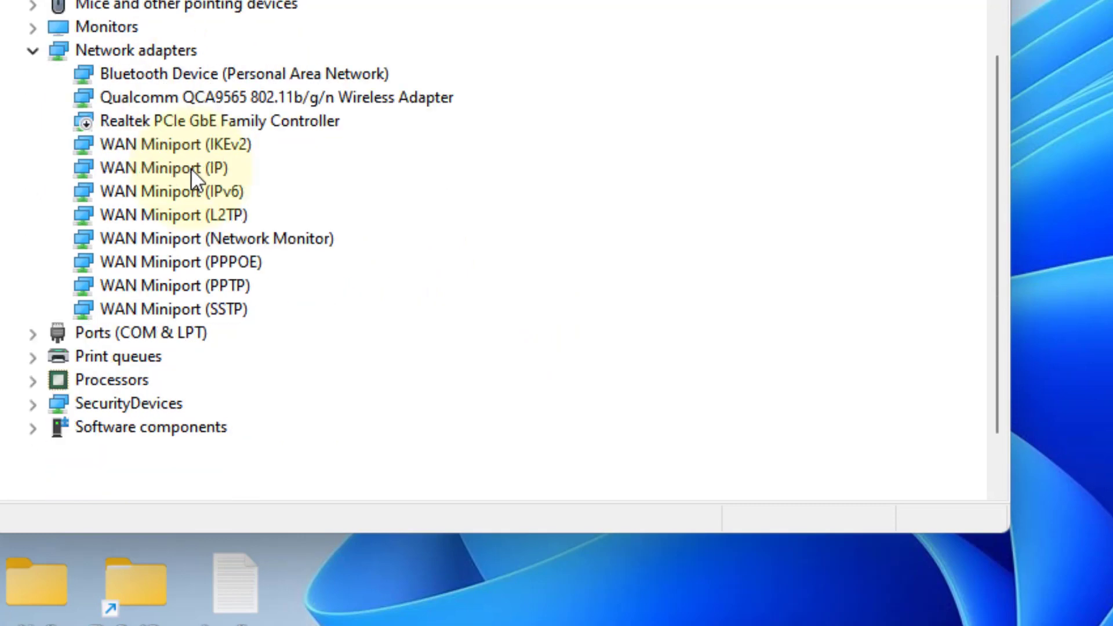
{"action": "scroll", "coordinate": [191, 174], "scroll_direction": "down", "scroll_amount": 1}
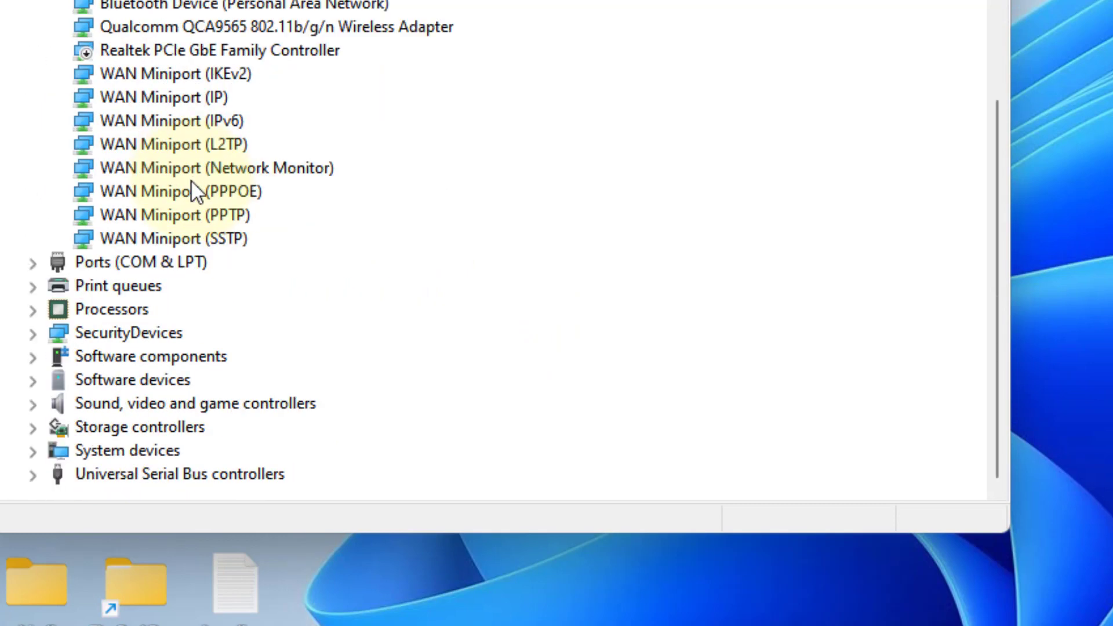
{"action": "double_click", "coordinate": [203, 411]}
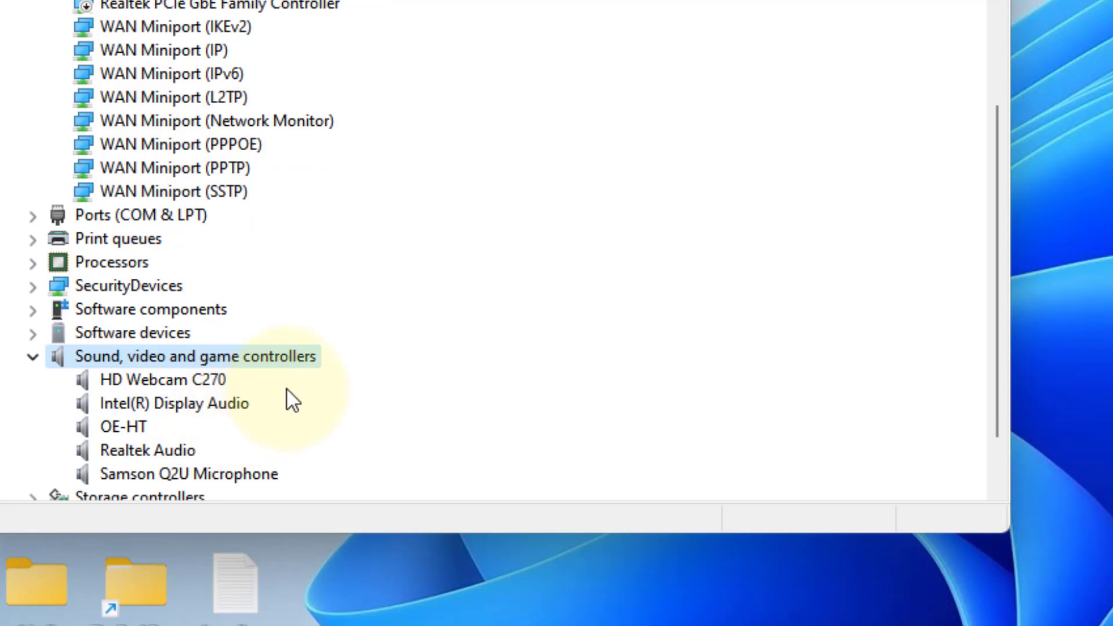
{"action": "scroll", "coordinate": [290, 400], "scroll_direction": "down", "scroll_amount": 1}
{"action": "right_click", "coordinate": [164, 383]}
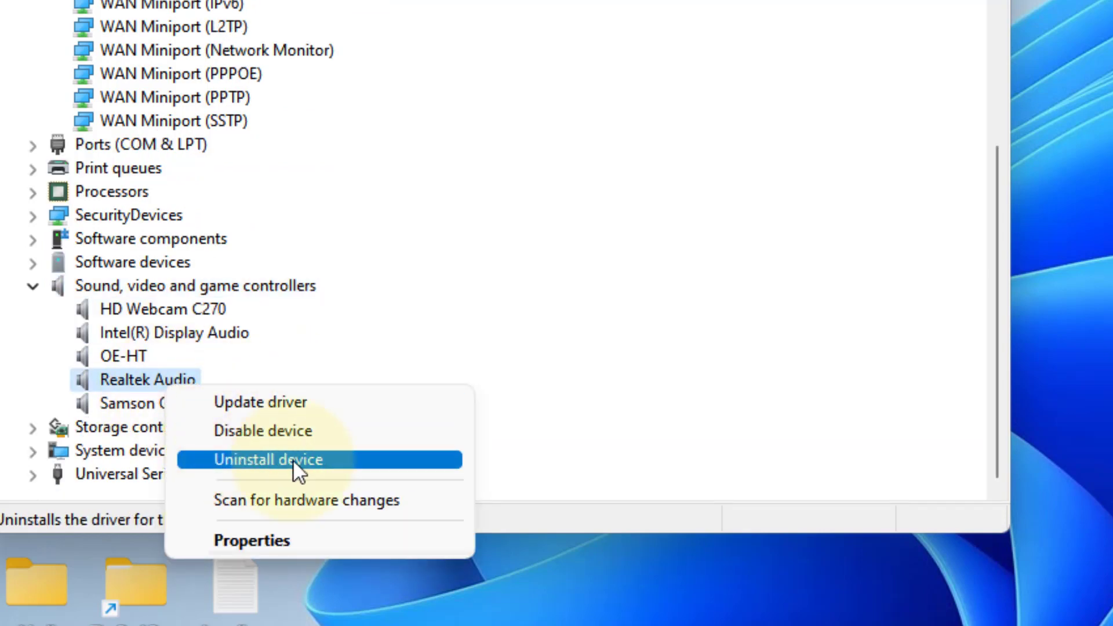
{"action": "left_click", "coordinate": [450, 396]}
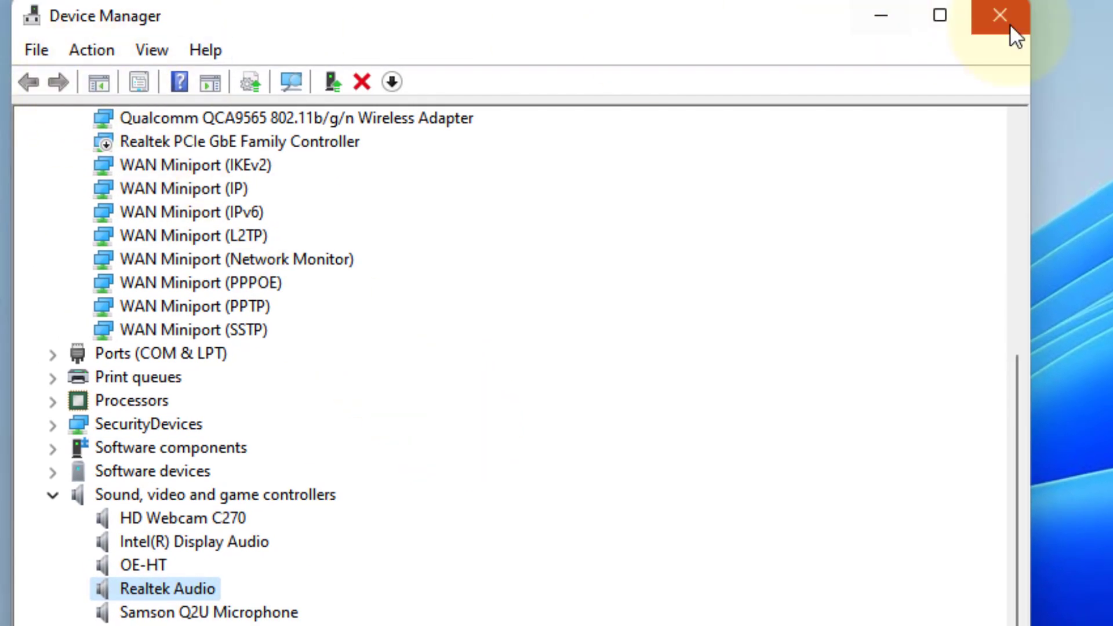
{"action": "left_click", "coordinate": [1010, 24]}
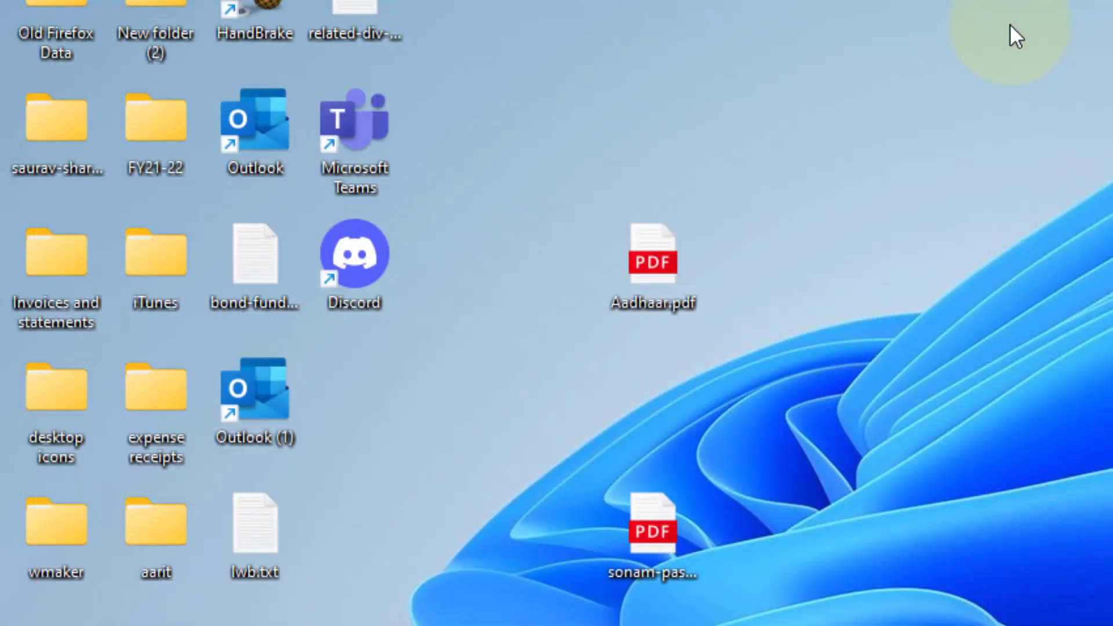